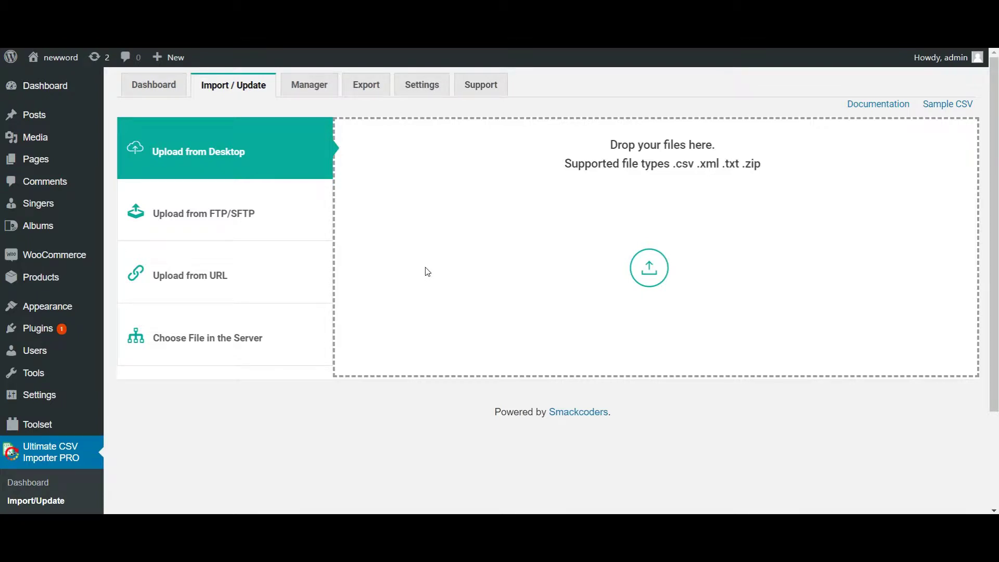
# Switch to the Google Sheets tab holding the ToolsetTypes-Postrelation singer and album data
pyautogui.click(425, 268)
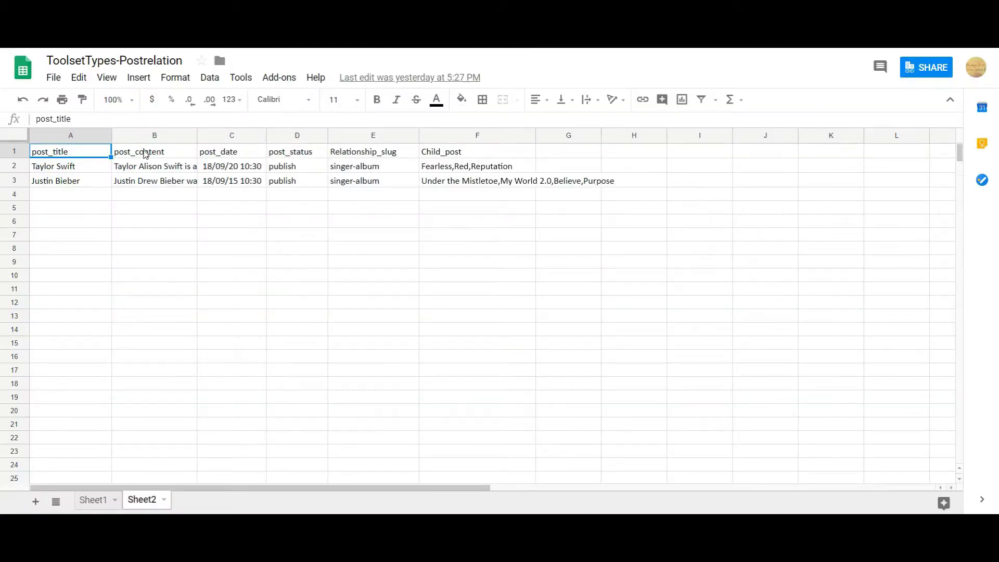
# Point out the post_content, post_date, post_status, Relationship_slug and Child_post columns
pyautogui.click(145, 155)
pyautogui.click(231, 165)
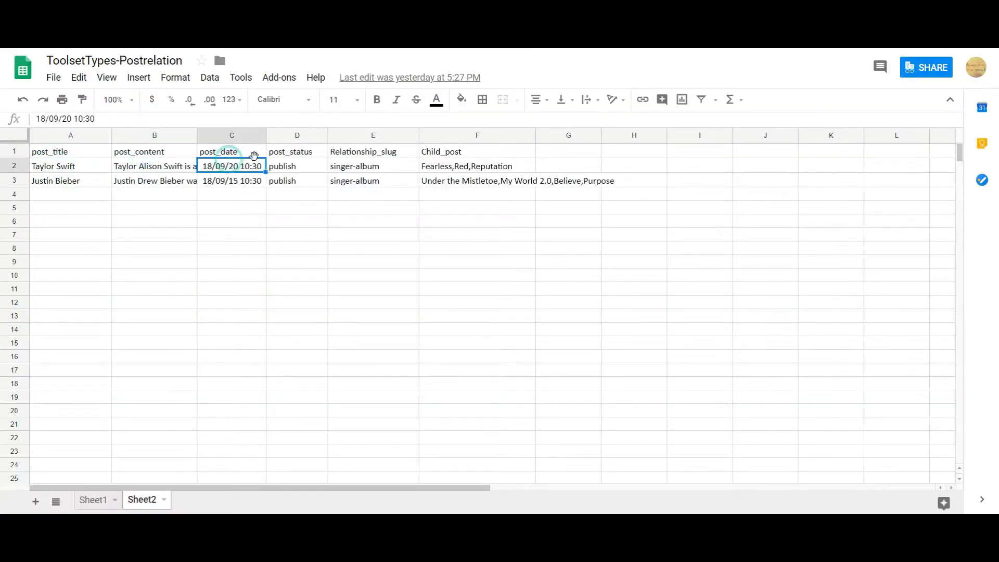
pyautogui.click(296, 156)
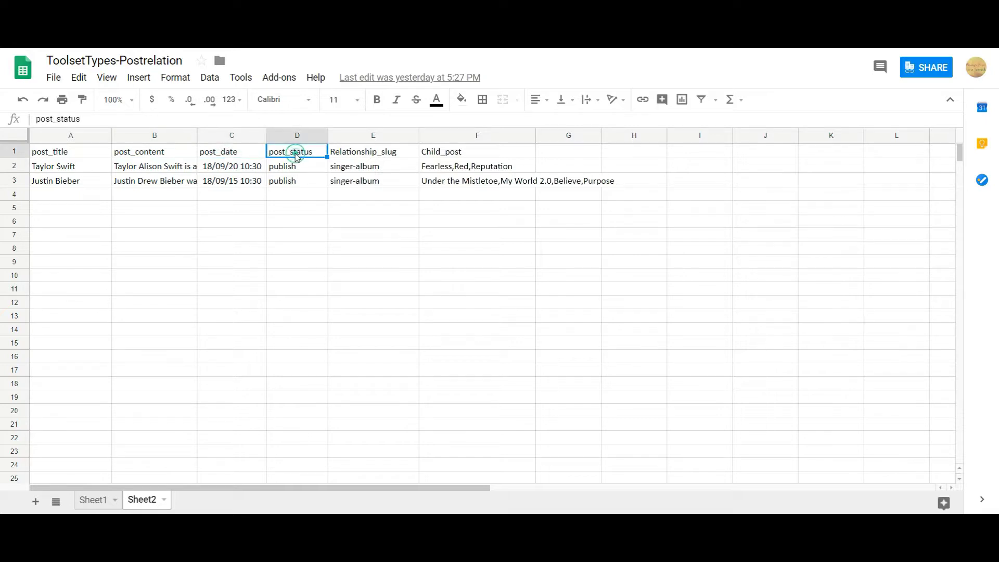
pyautogui.click(372, 157)
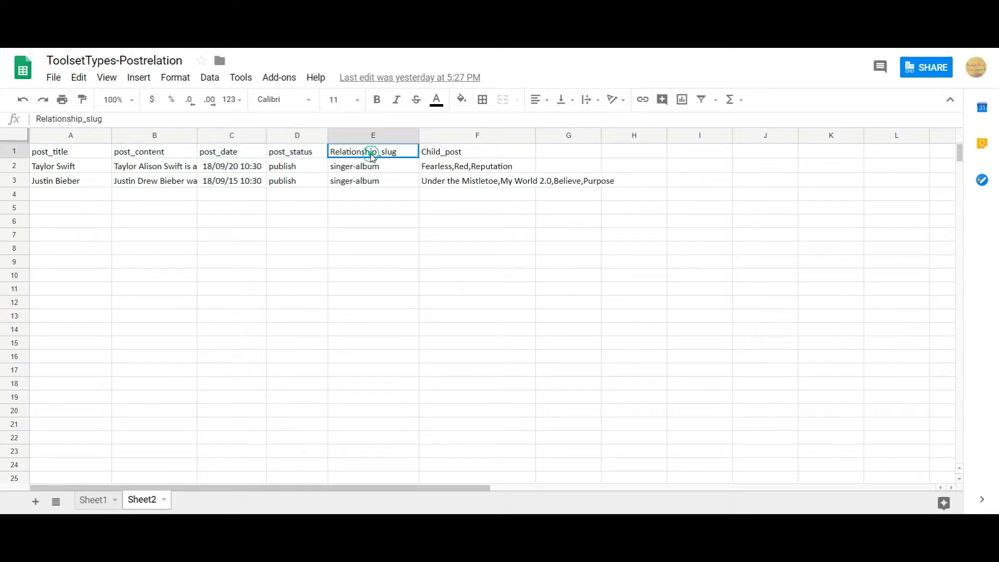
pyautogui.click(451, 154)
pyautogui.click(390, 155)
# Show singer Taylor Swift's Child_post albums: Fearless, Red and Reputation
pyautogui.click(472, 154)
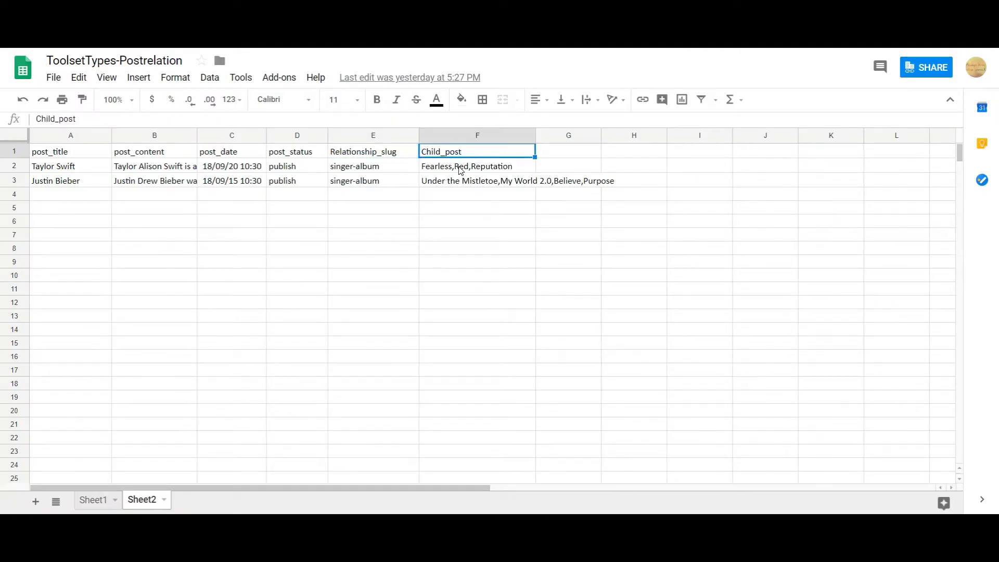
pyautogui.click(461, 170)
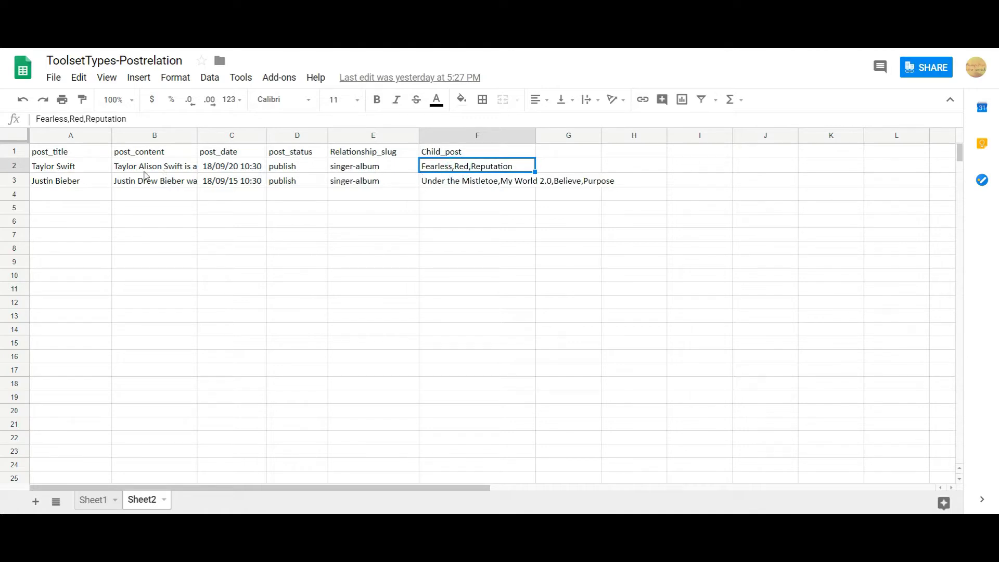
pyautogui.click(86, 168)
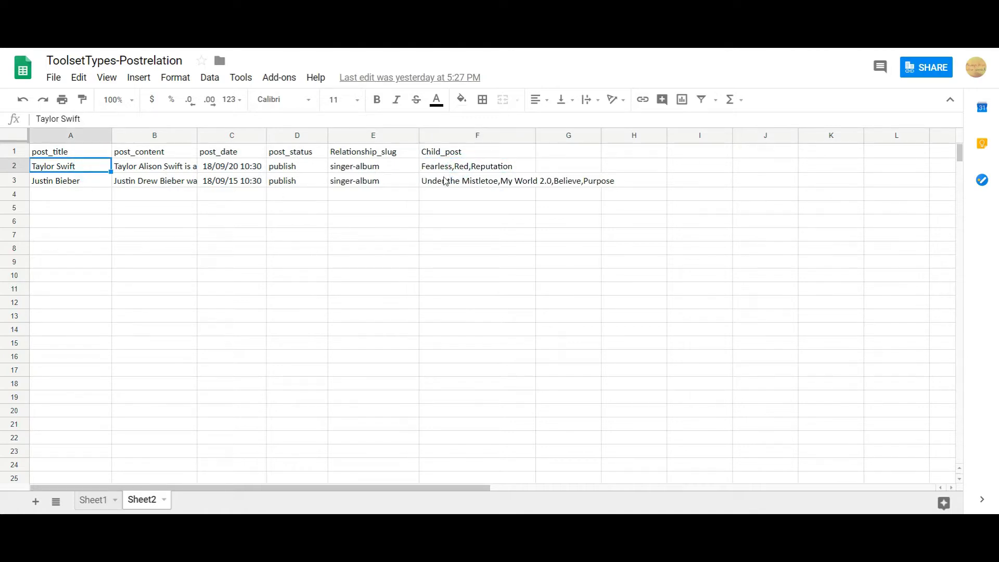
pyautogui.click(455, 169)
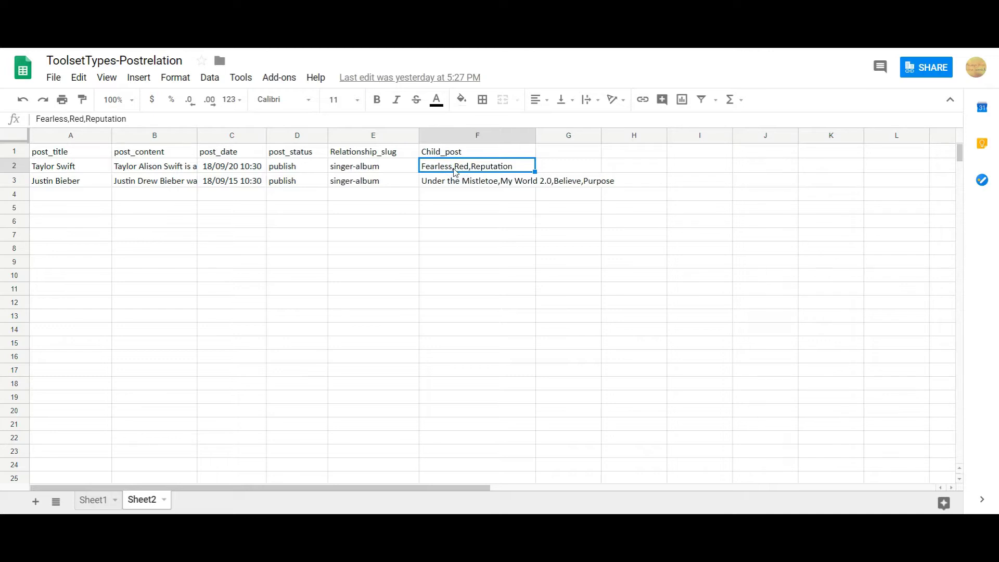
pyautogui.click(422, 207)
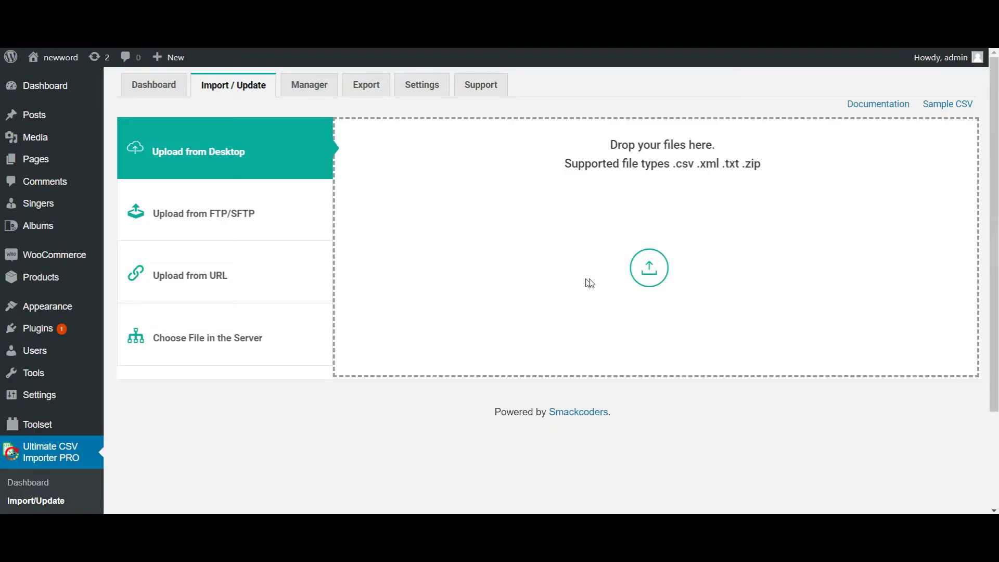
# Upload ToolsetTypes-PostRelation.csv from the desktop as New Items, each record imported as a singer post
pyautogui.click(655, 270)
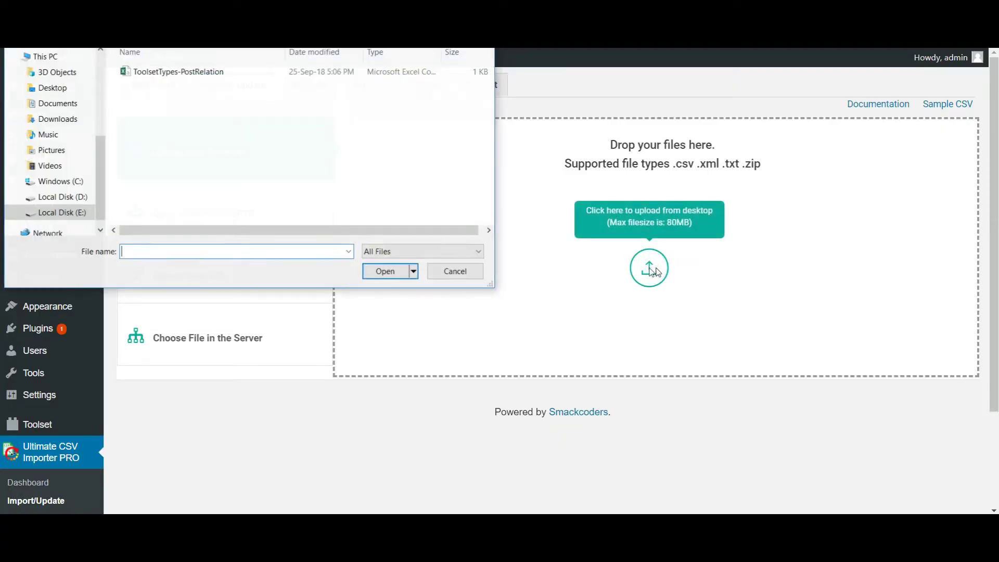
pyautogui.click(203, 70)
pyautogui.click(367, 270)
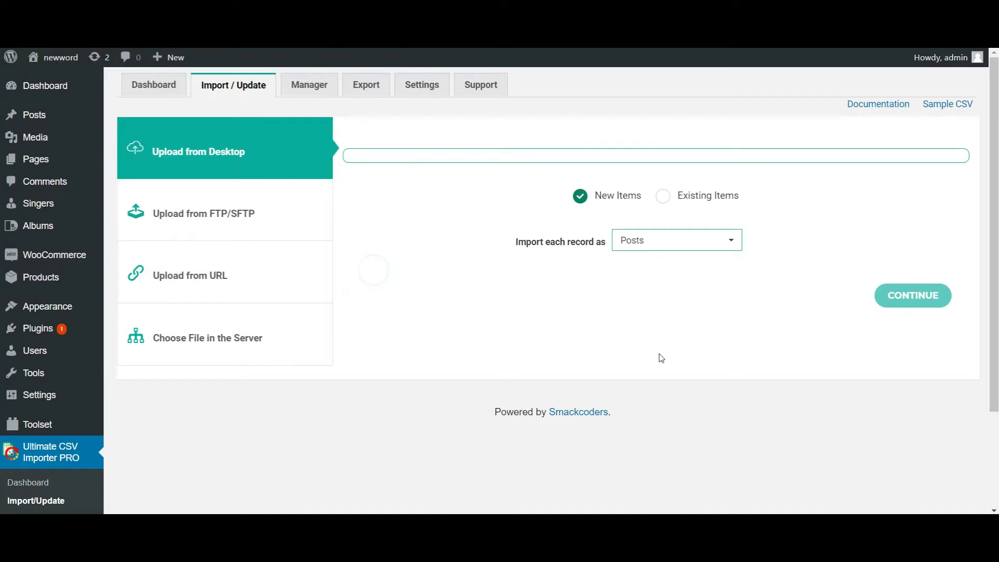
pyautogui.click(658, 248)
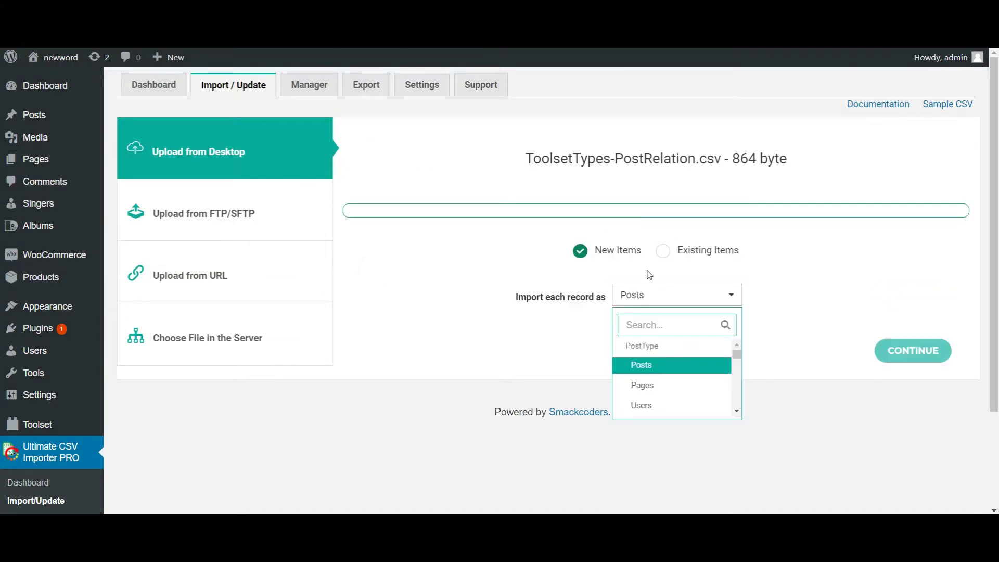
pyautogui.write('sin')
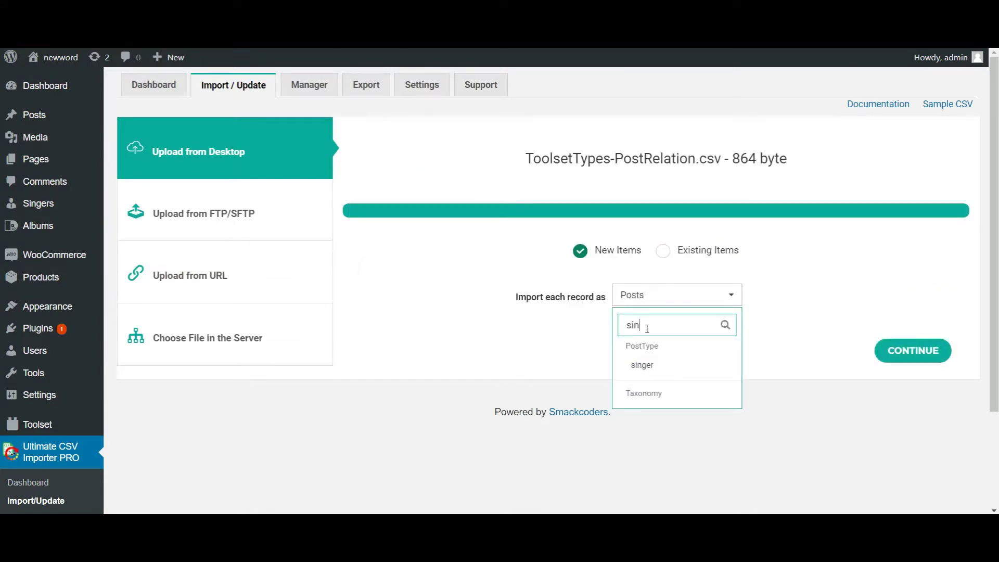
pyautogui.click(642, 365)
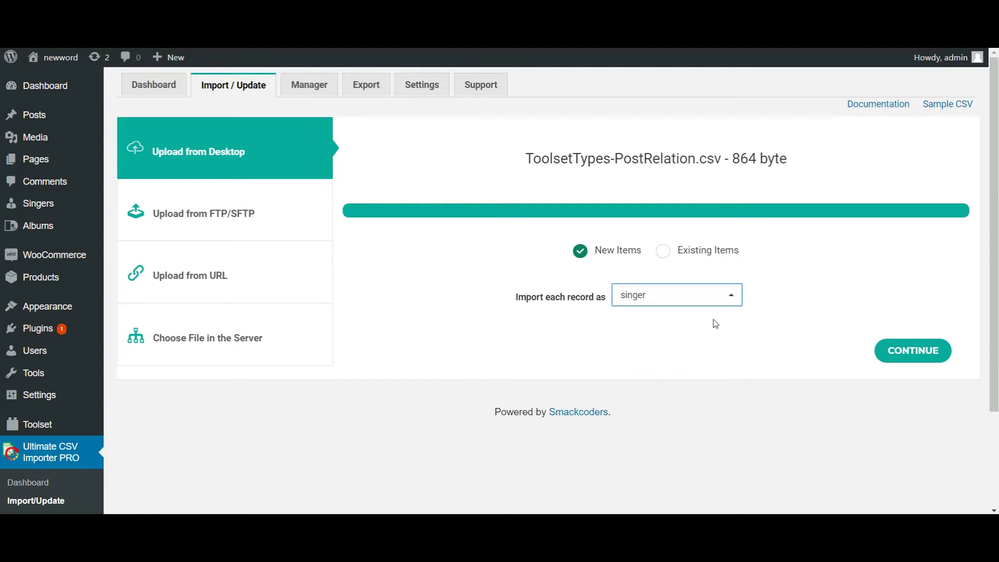
pyautogui.click(898, 351)
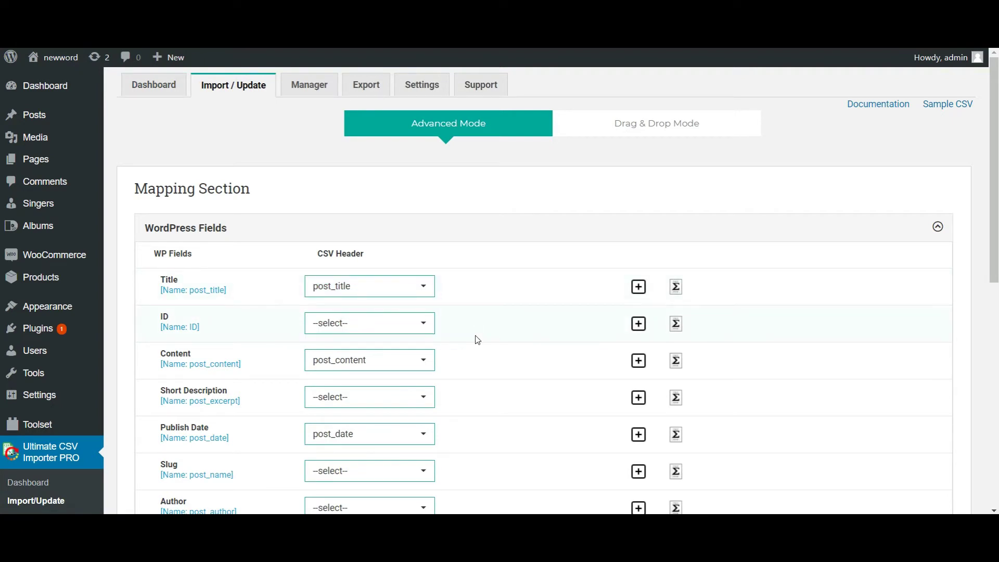
pyautogui.scroll(-4, 476, 339)
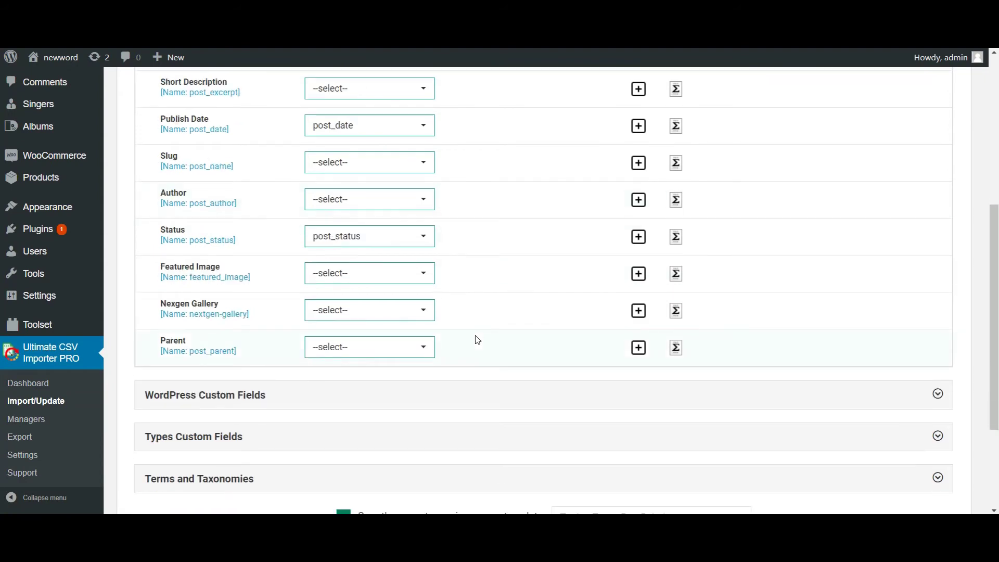
pyautogui.scroll(-2, 476, 339)
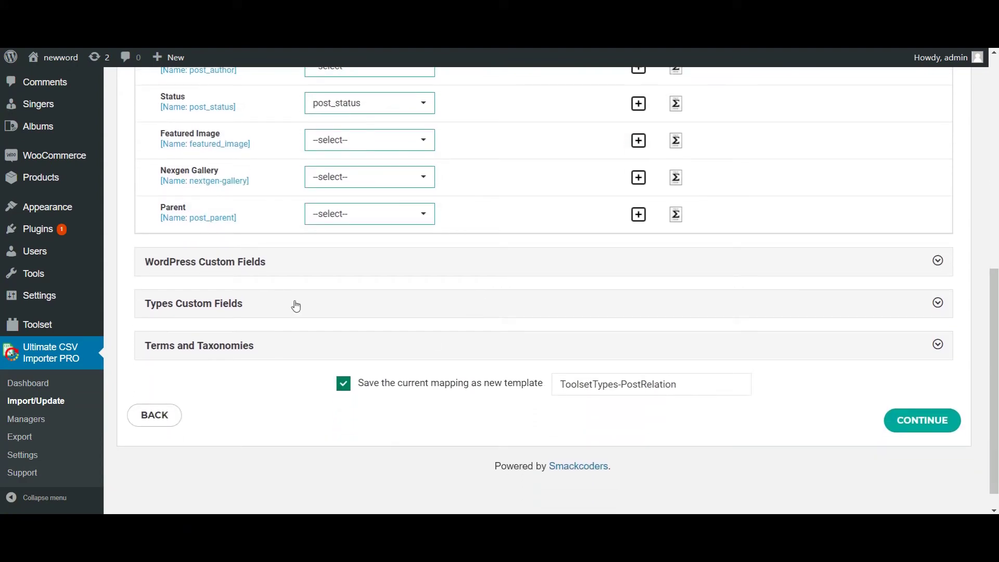
# In Types Custom Fields, map relationship_slug to Relationship_slug and types_relationship to Child_post, then continue
pyautogui.click(296, 305)
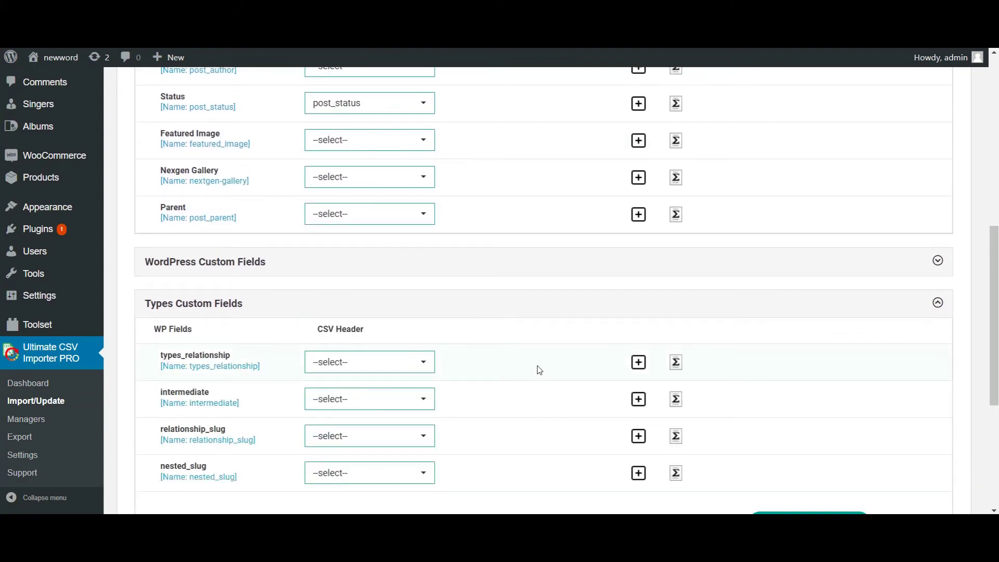
pyautogui.scroll(-1, 538, 370)
pyautogui.click(374, 384)
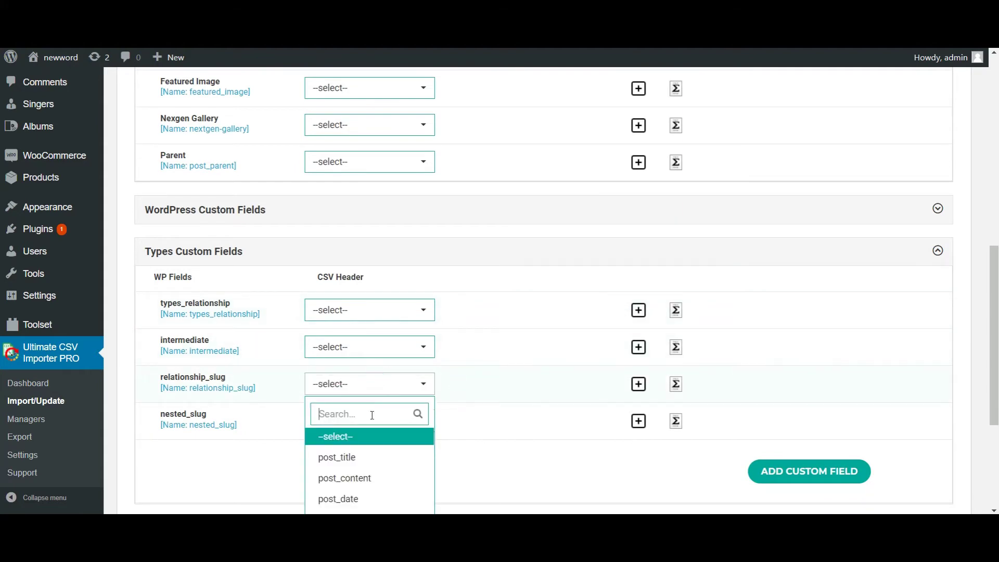
pyautogui.scroll(-1, 370, 451)
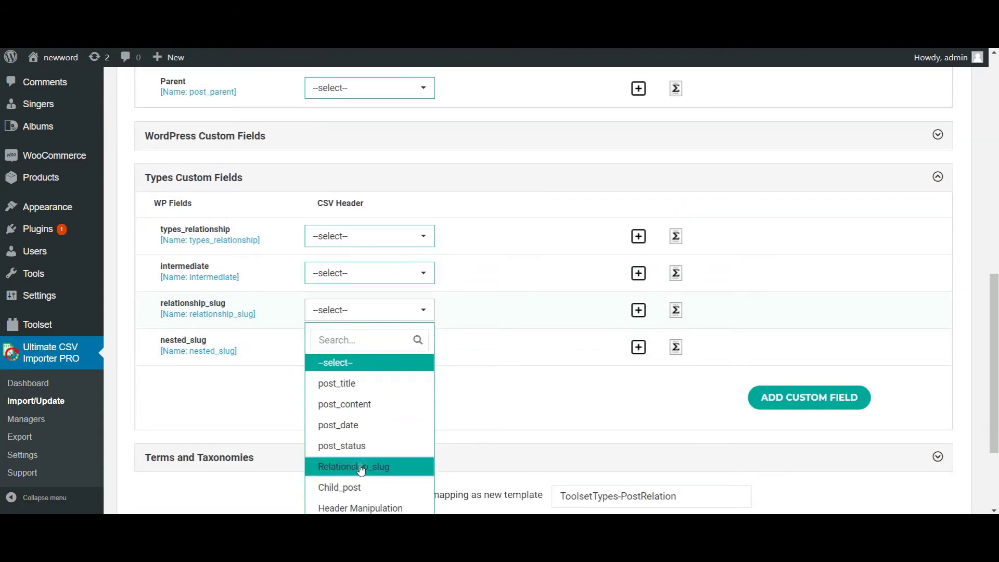
pyautogui.click(361, 466)
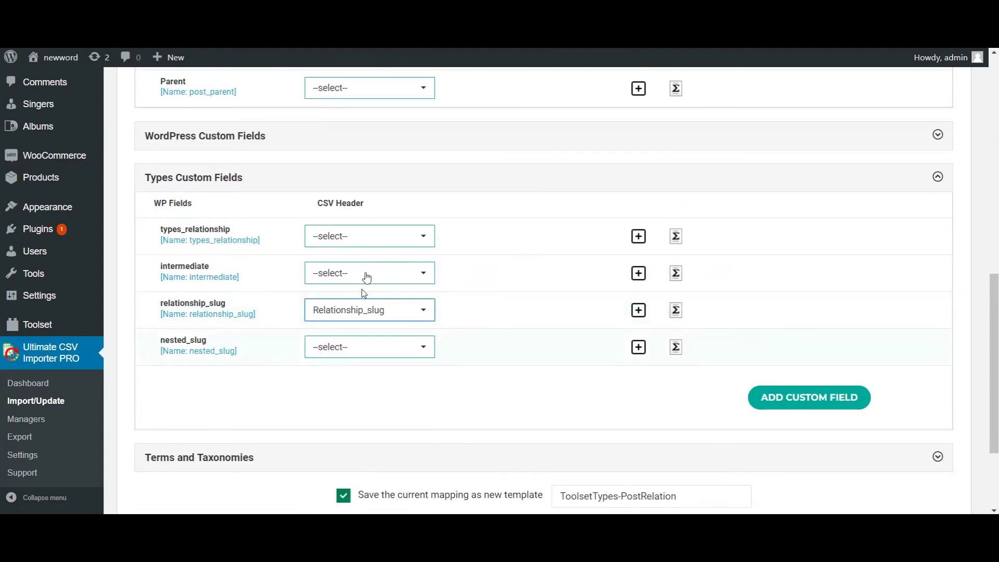
pyautogui.click(372, 239)
pyautogui.click(353, 413)
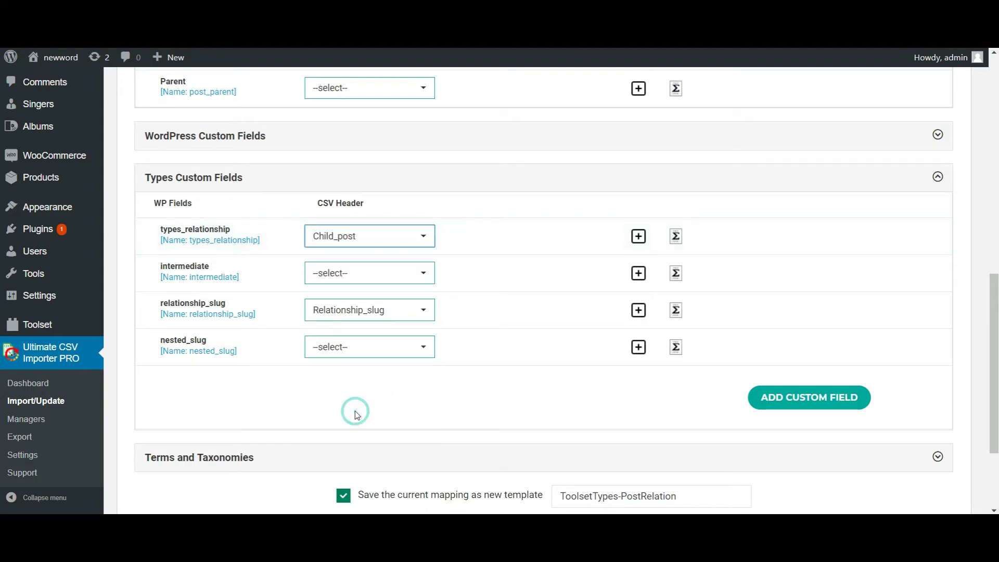
pyautogui.scroll(-2, 494, 372)
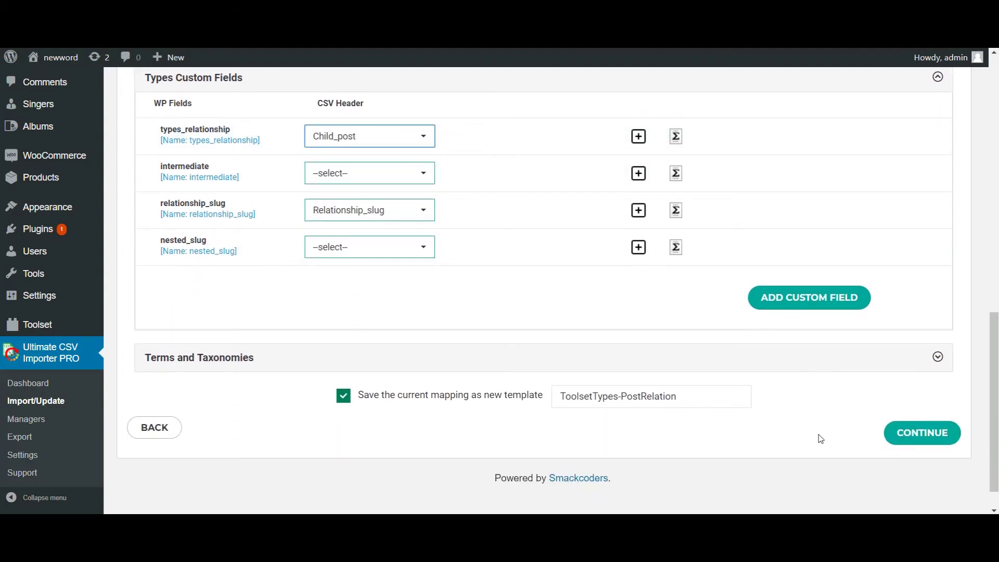
pyautogui.click(905, 439)
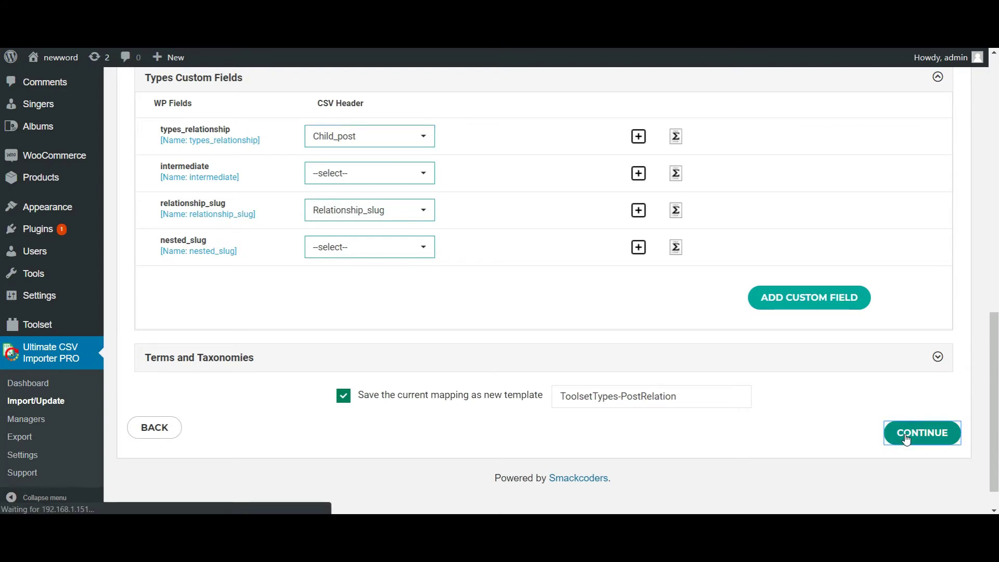
pyautogui.scroll(-5, 687, 457)
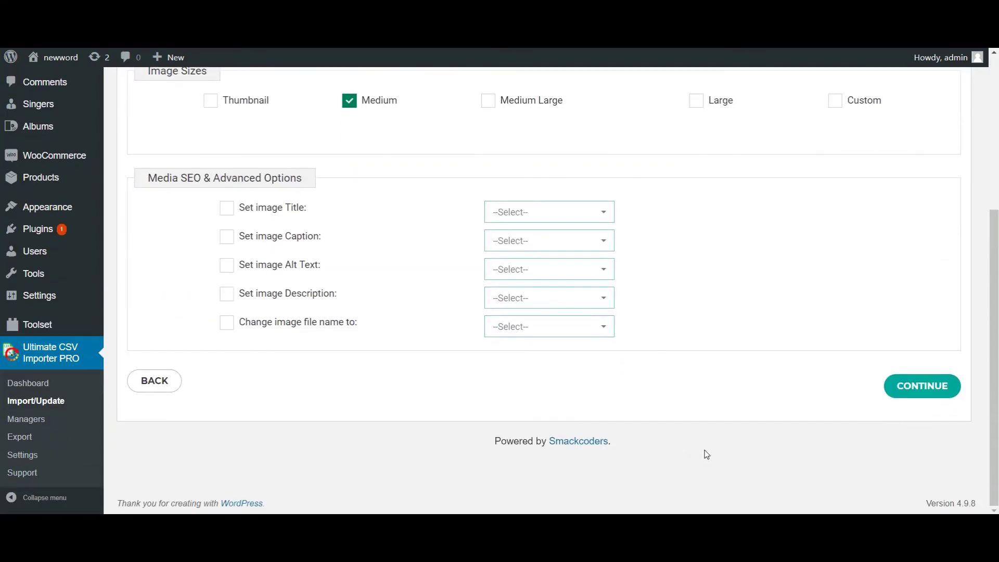
# Skip media handling and run the import, publishing two singer posts (IDs 141 and 142)
pyautogui.click(929, 395)
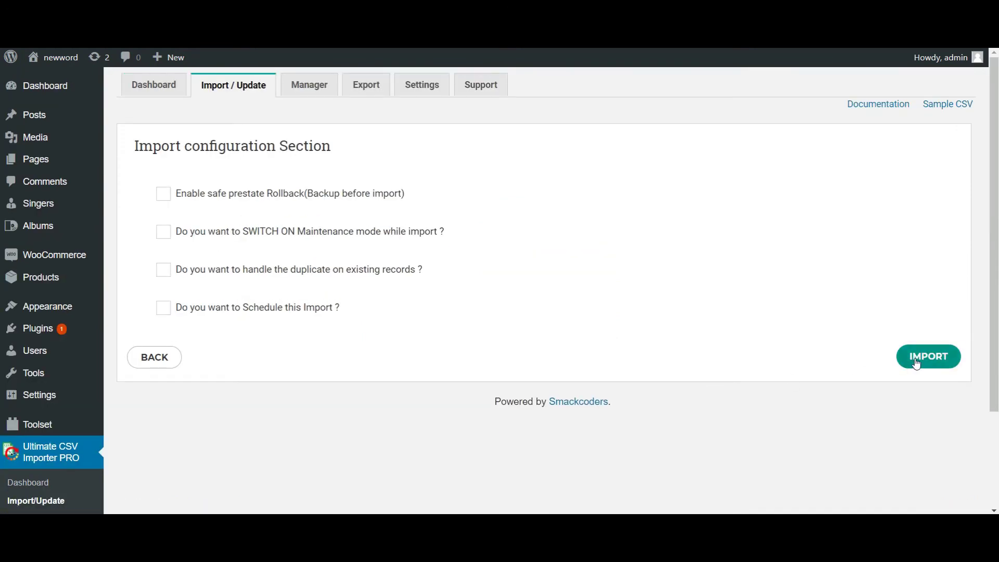
pyautogui.click(917, 361)
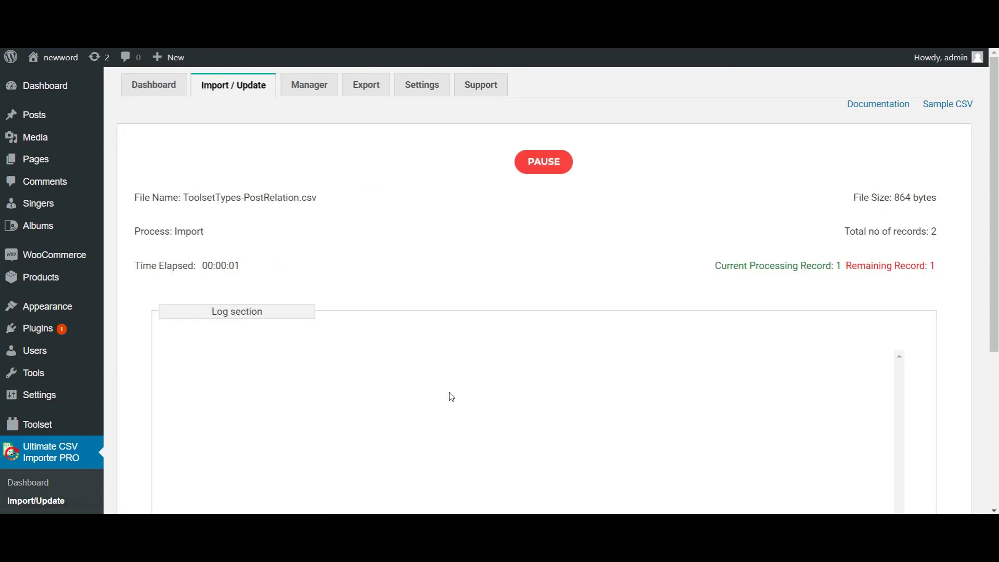
pyautogui.scroll(-2, 449, 396)
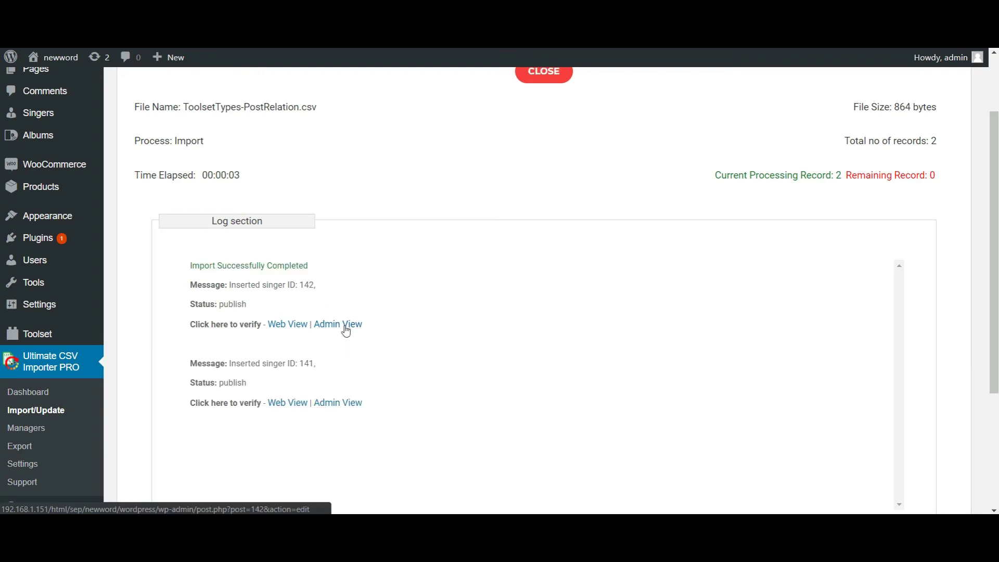
pyautogui.click(345, 331)
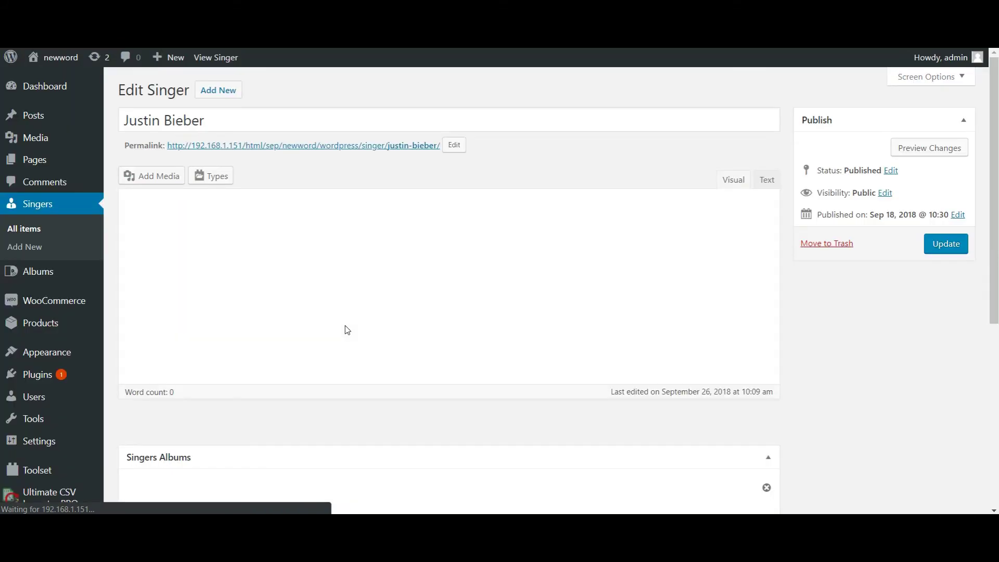
pyautogui.scroll(-3, 387, 290)
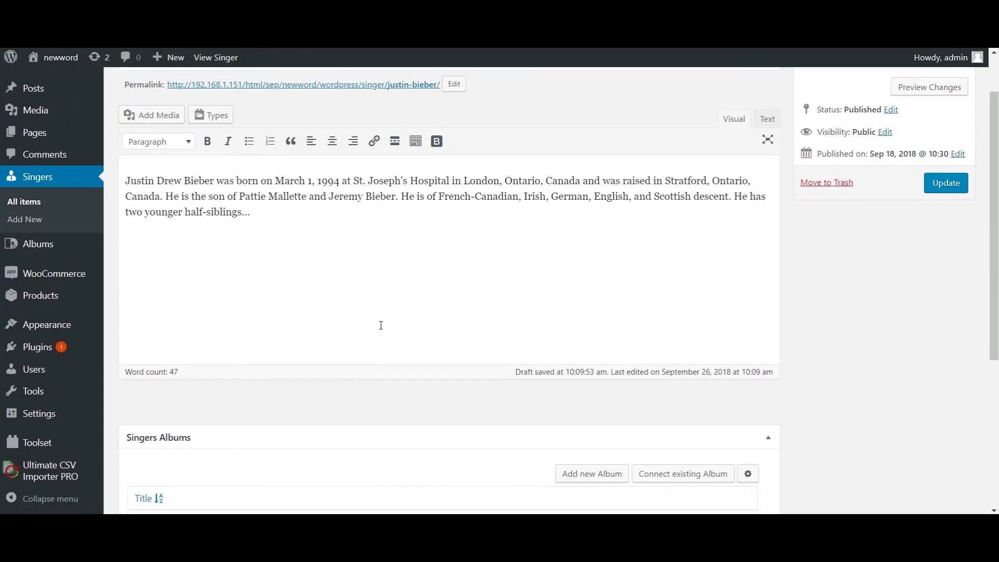
pyautogui.scroll(-2, 381, 326)
pyautogui.scroll(-2, 380, 331)
pyautogui.scroll(-1, 381, 331)
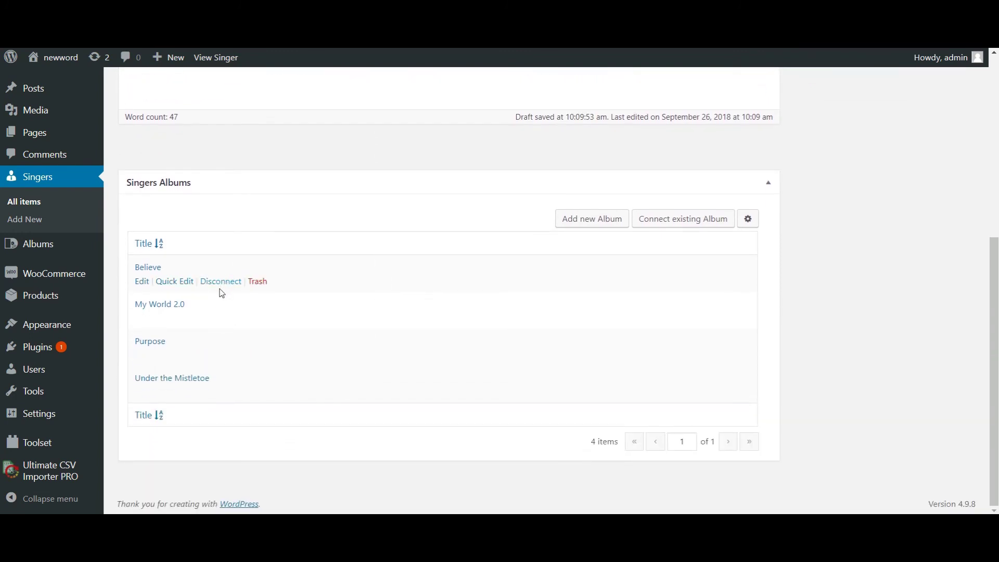
pyautogui.scroll(3, 365, 202)
pyautogui.scroll(2, 366, 201)
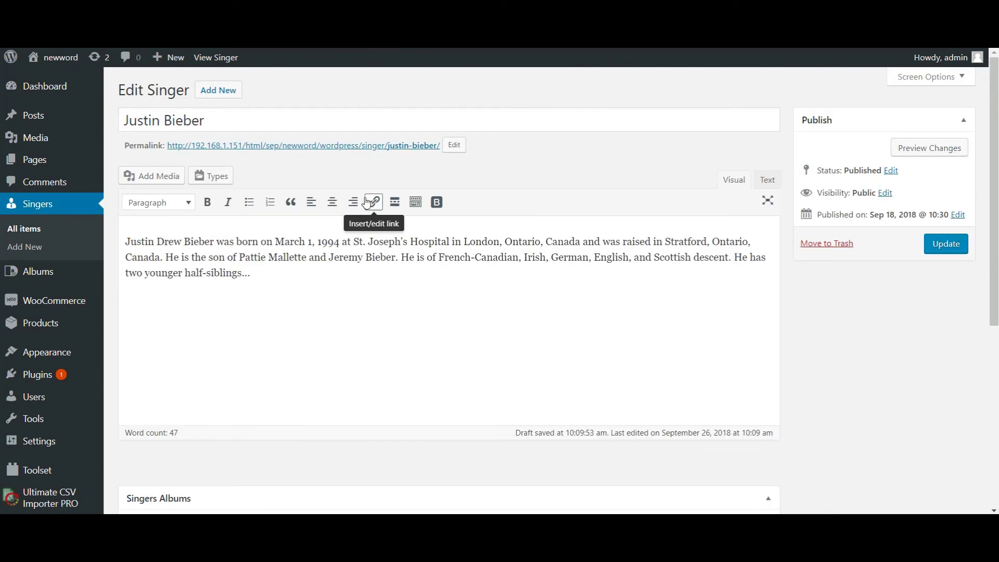
pyautogui.hotkey('ctrl', 'w')
pyautogui.scroll(1, 418, 197)
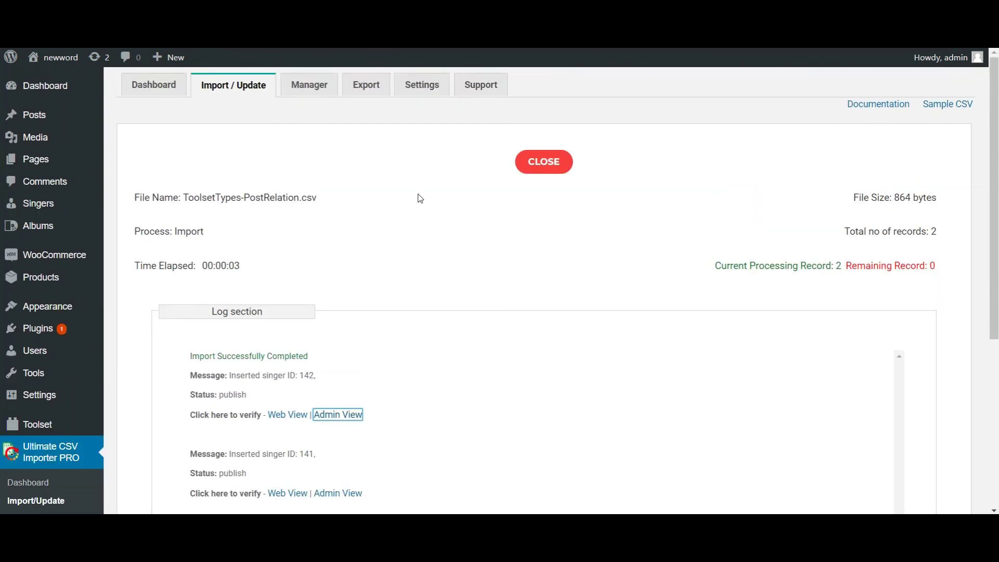